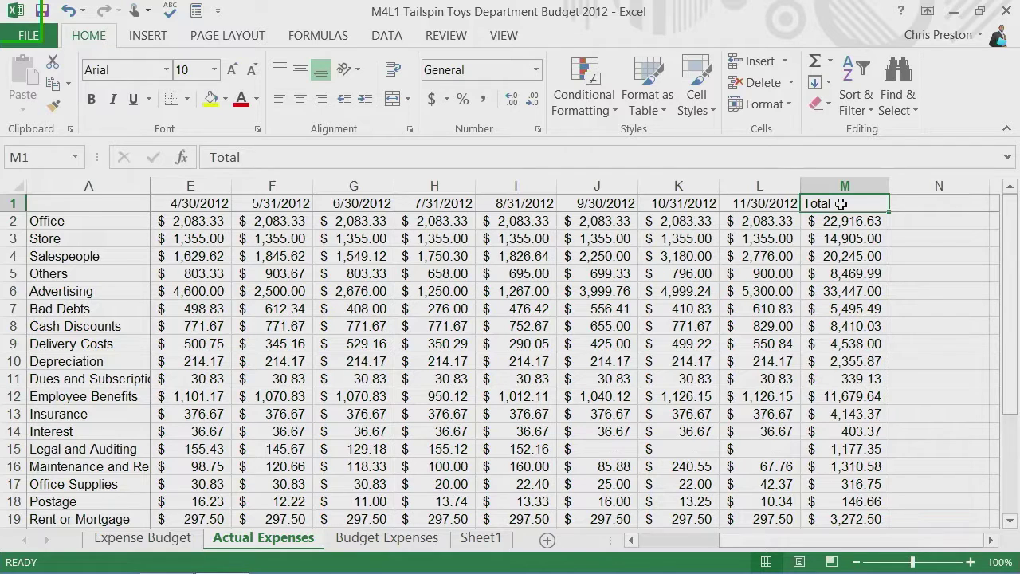
# Step: On Sheet1, try extending the date in A1 down to A9 as a daily series, and undo the fill
pyautogui.click(482, 538)
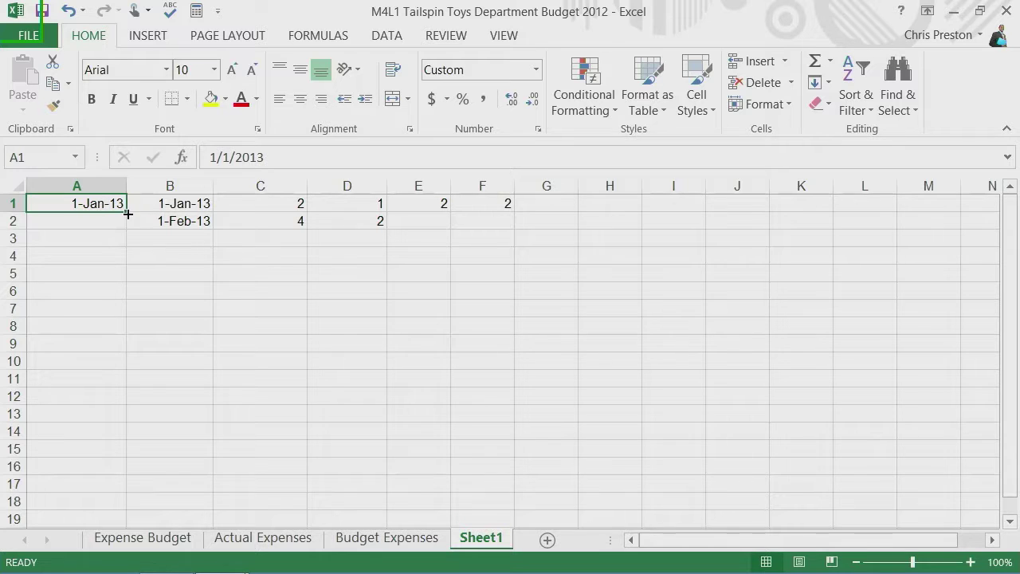
pyautogui.moveTo(125, 212); pyautogui.dragTo(128, 357)
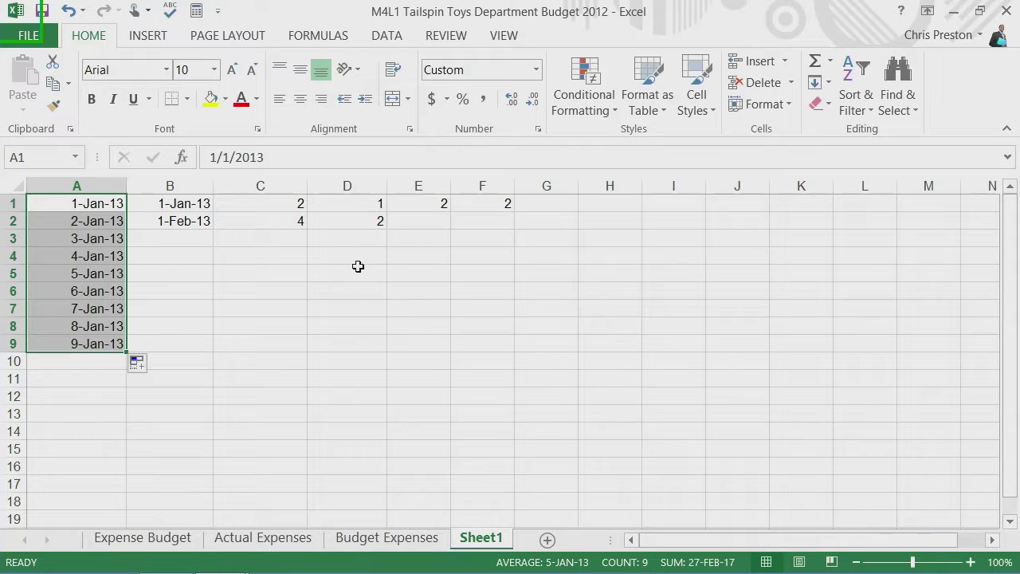
pyautogui.hotkey('ctrl', 'z')
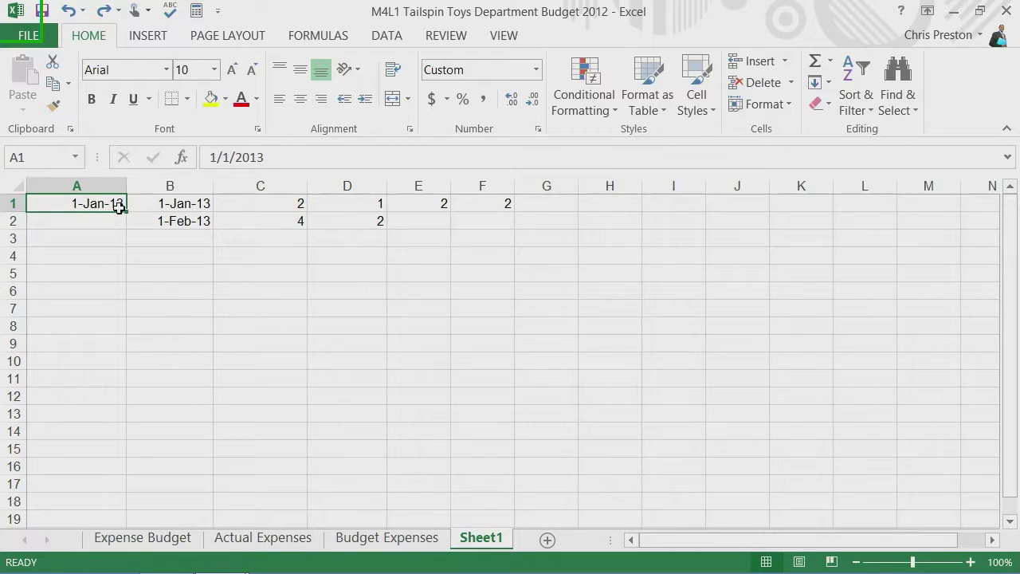
# Step: Copy the date in A1 unchanged into the cells below it, down through A14
pyautogui.hotkey('shift', 'Down')
pyautogui.hotkey('shift', 'Down')
pyautogui.hotkey('shift', 'Down')
pyautogui.hotkey('shift', 'Down')
pyautogui.hotkey('shift', 'Down')
pyautogui.hotkey('shift', 'Down')
pyautogui.hotkey('shift', 'Down')
pyautogui.hotkey('shift', 'Down')
pyautogui.hotkey('shift', 'Down')
pyautogui.hotkey('shift', 'Down')
pyautogui.hotkey('shift', 'Down')
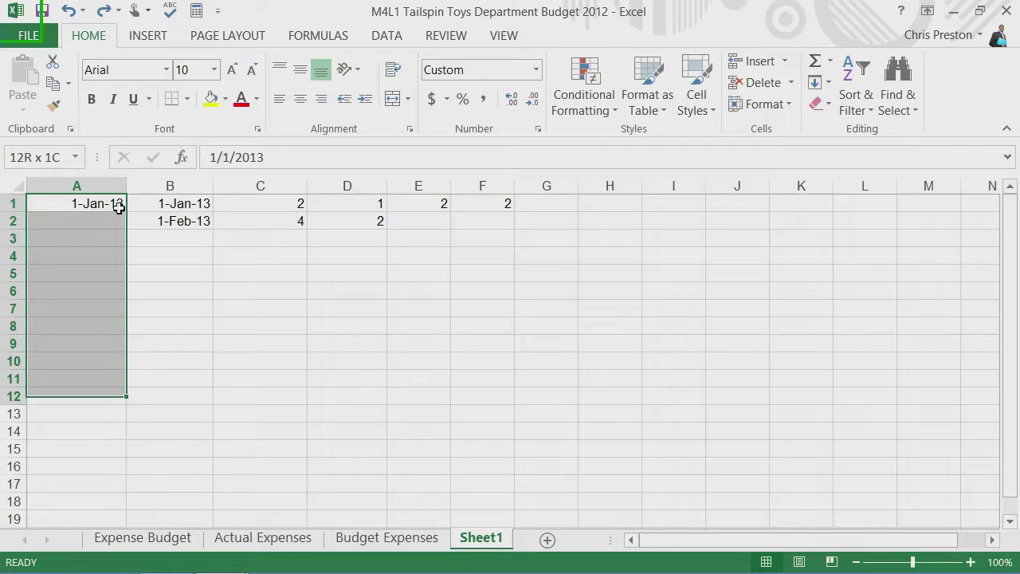
pyautogui.hotkey('shift', 'Down')
pyautogui.hotkey('shift', 'Down')
pyautogui.hotkey('ctrl', 'd')
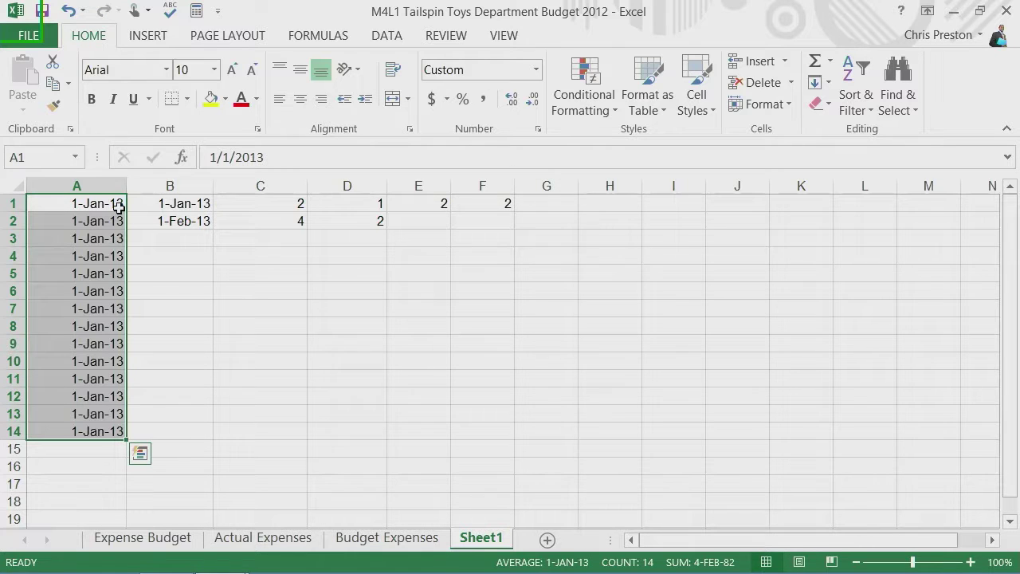
# Step: Extend the monthly date series in B1:B2 down to B9
pyautogui.click(180, 207)
pyautogui.keyDown('shift'); pyautogui.click(183, 221); pyautogui.keyUp('shift')
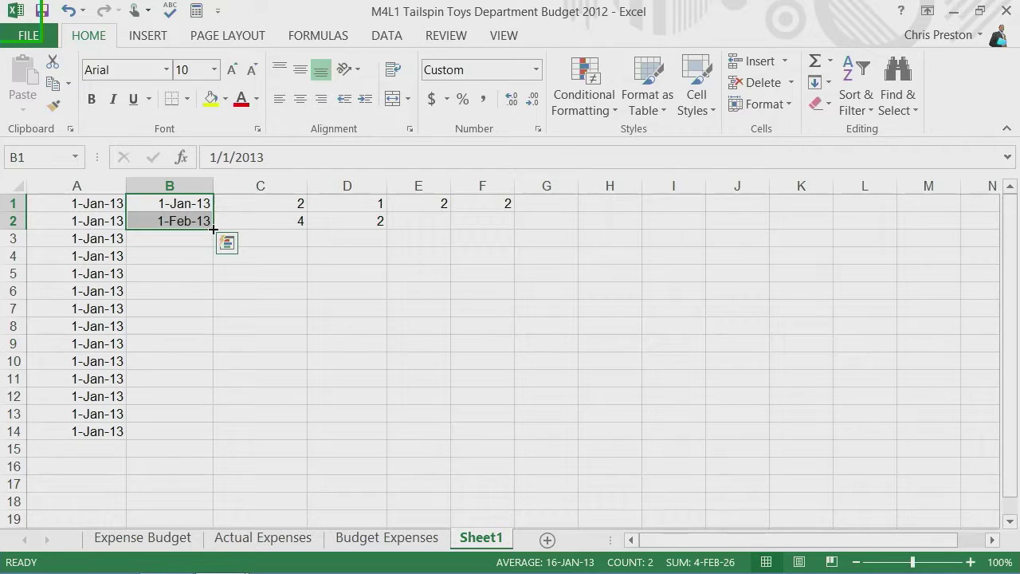
pyautogui.moveTo(213, 229); pyautogui.dragTo(209, 346)
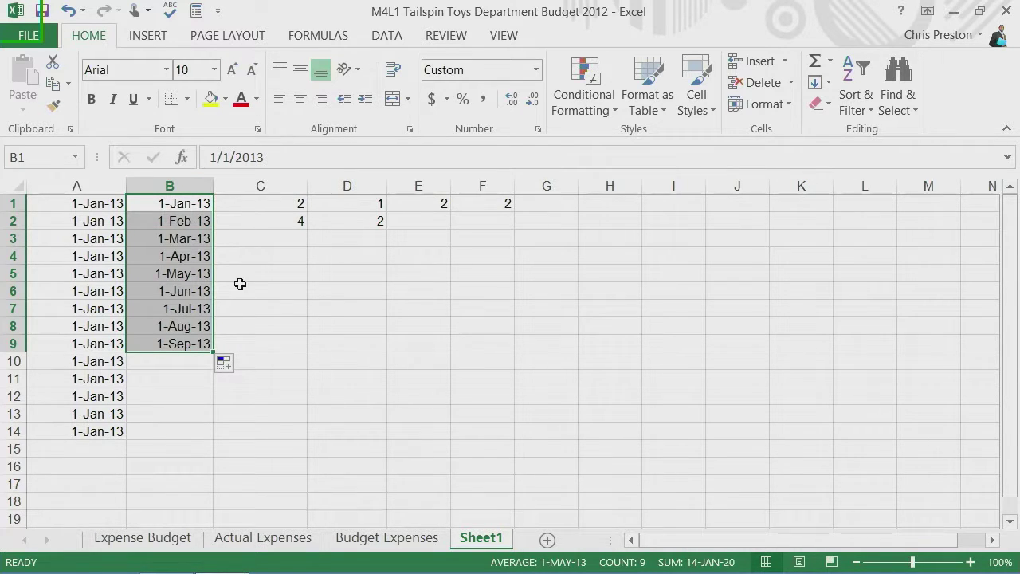
# Step: Try extending the even-number series in C1:C2 down to C11, and undo the fill
pyautogui.moveTo(283, 205); pyautogui.dragTo(283, 222)
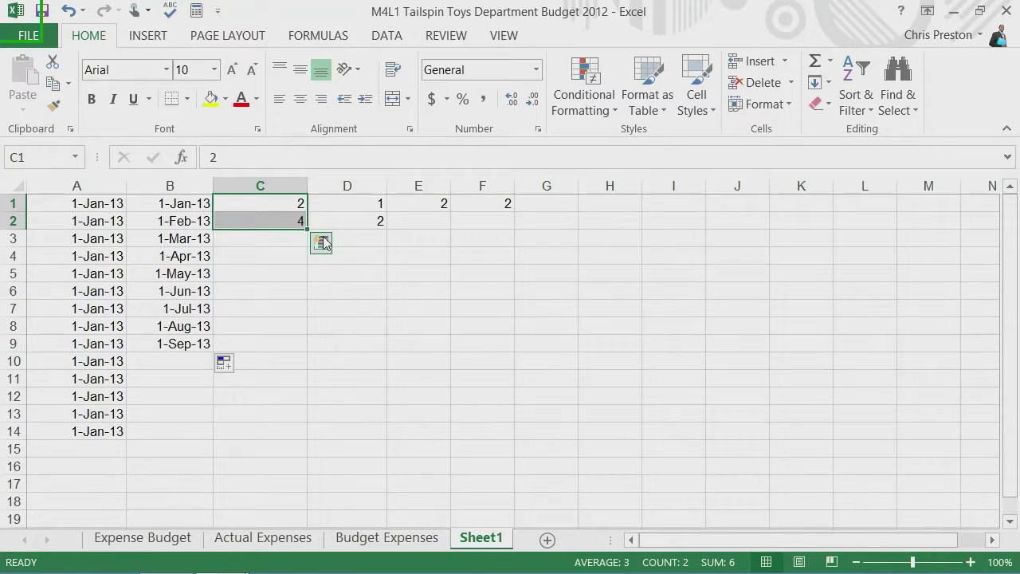
pyautogui.moveTo(306, 229); pyautogui.dragTo(306, 383)
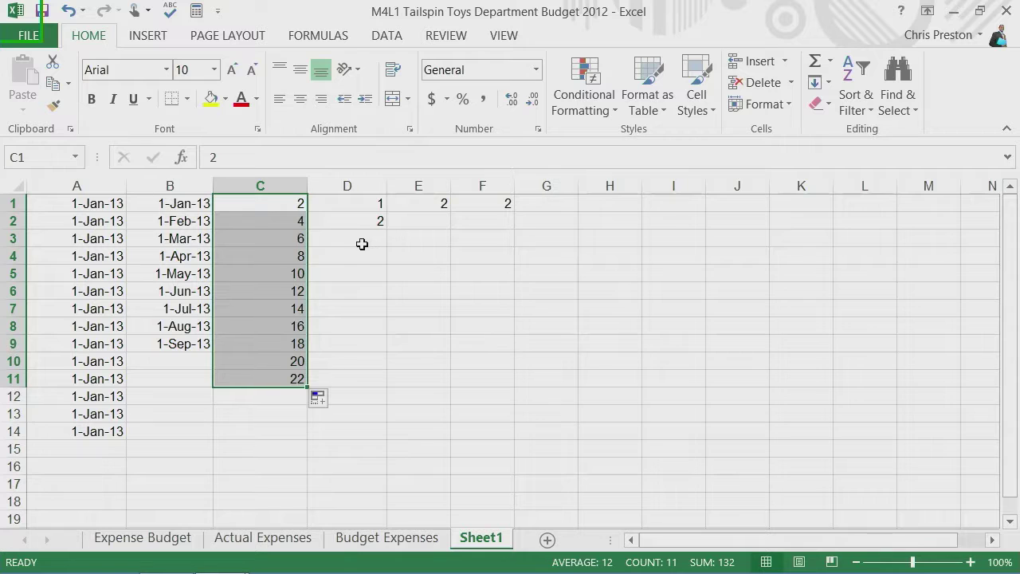
pyautogui.hotkey('ctrl', 'z')
# Step: Extend both number series in C1:D2 down to row 9, and copy the E1 formula down to E9
pyautogui.moveTo(287, 201); pyautogui.dragTo(376, 356)
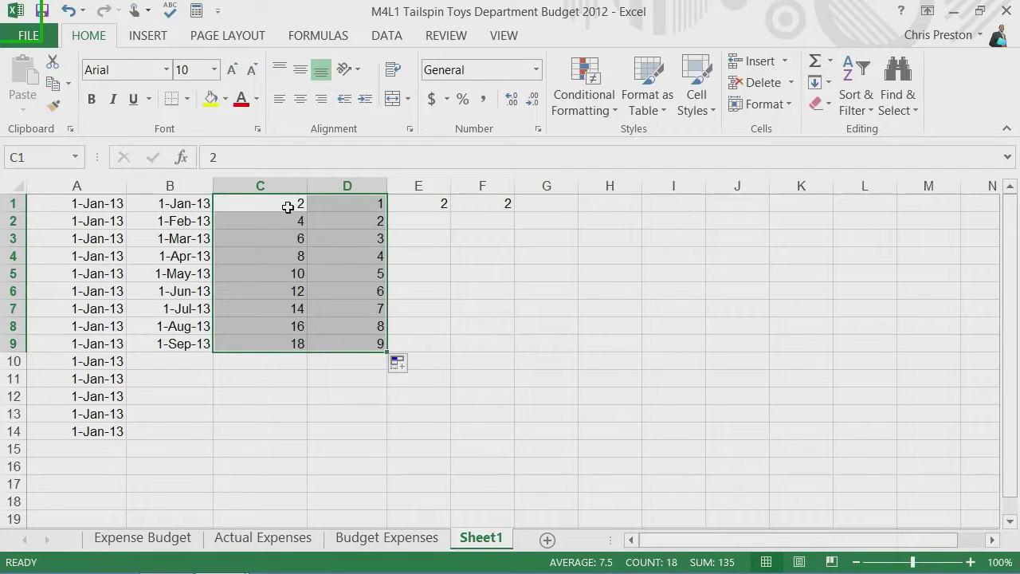
pyautogui.click(348, 210)
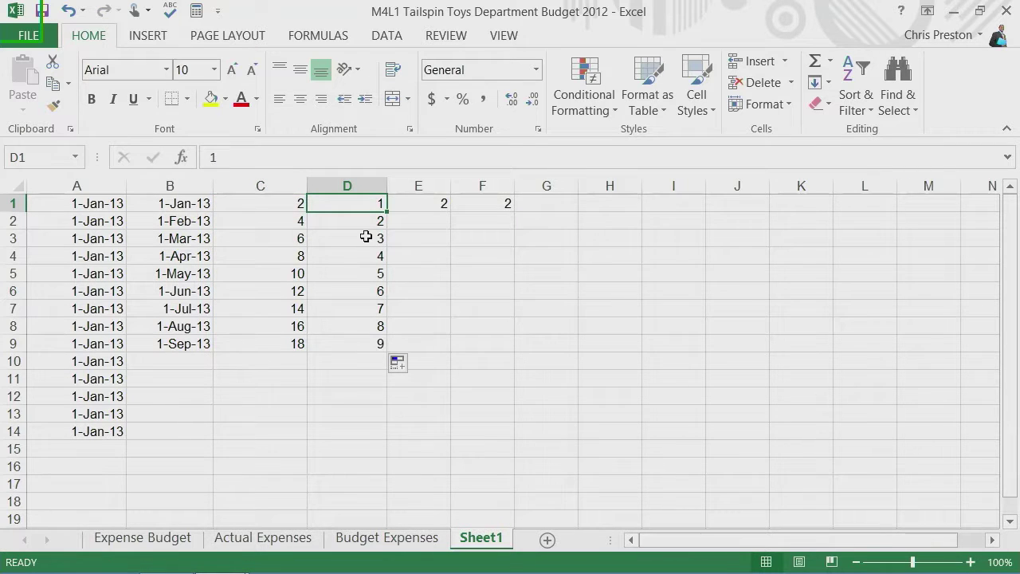
pyautogui.click(423, 205)
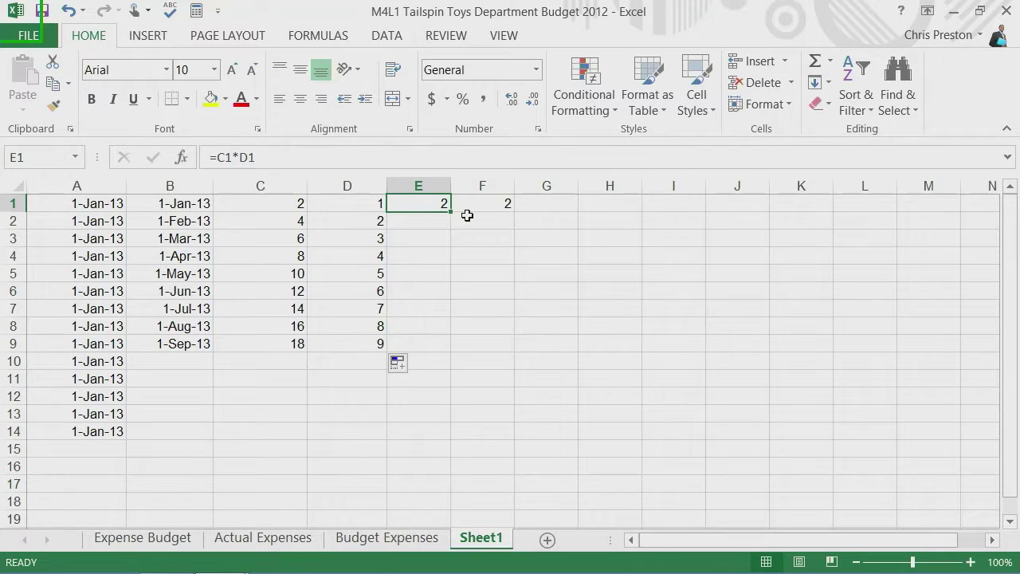
pyautogui.moveTo(451, 212); pyautogui.dragTo(441, 357)
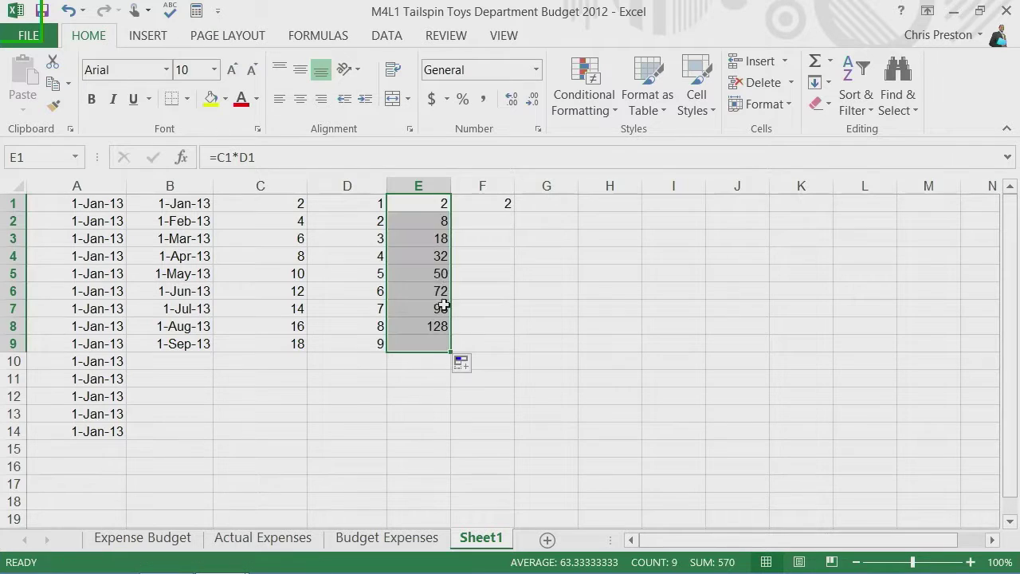
# Step: Examine the source values in C1 and D1 and how the cell references adjust in the formulas from E2 to E6
pyautogui.click(276, 200)
pyautogui.click(367, 209)
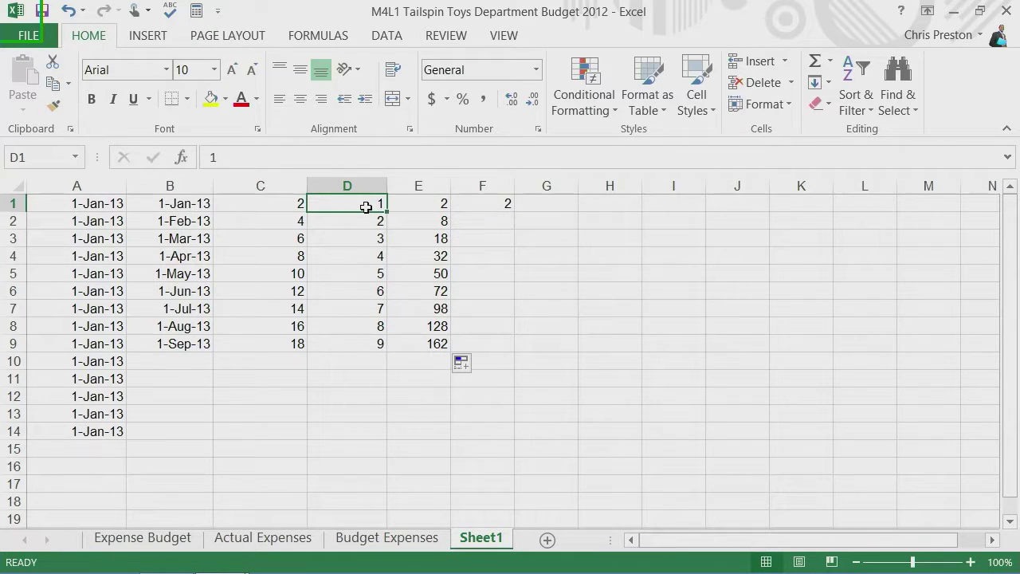
pyautogui.click(424, 217)
pyautogui.click(423, 237)
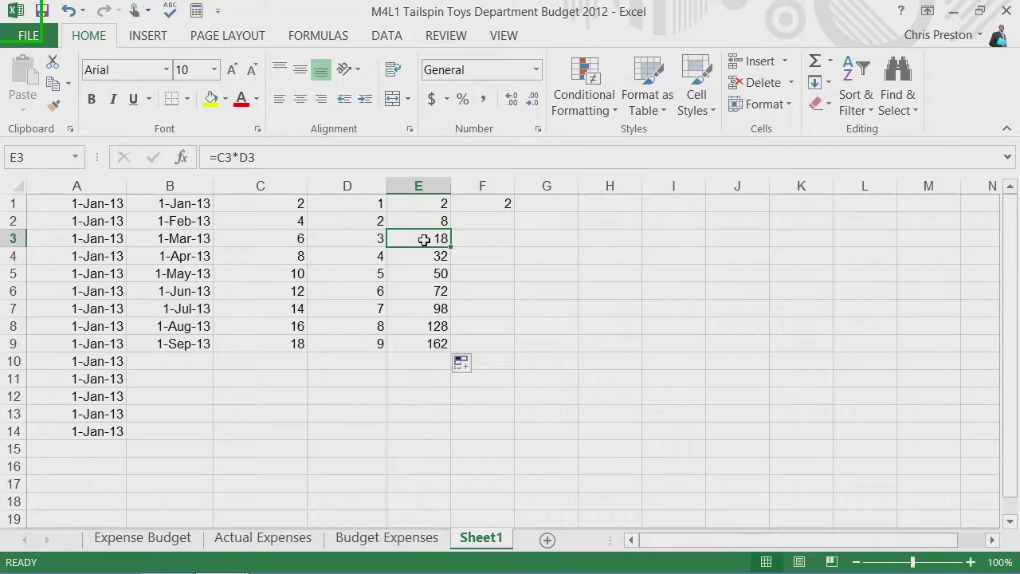
pyautogui.click(429, 257)
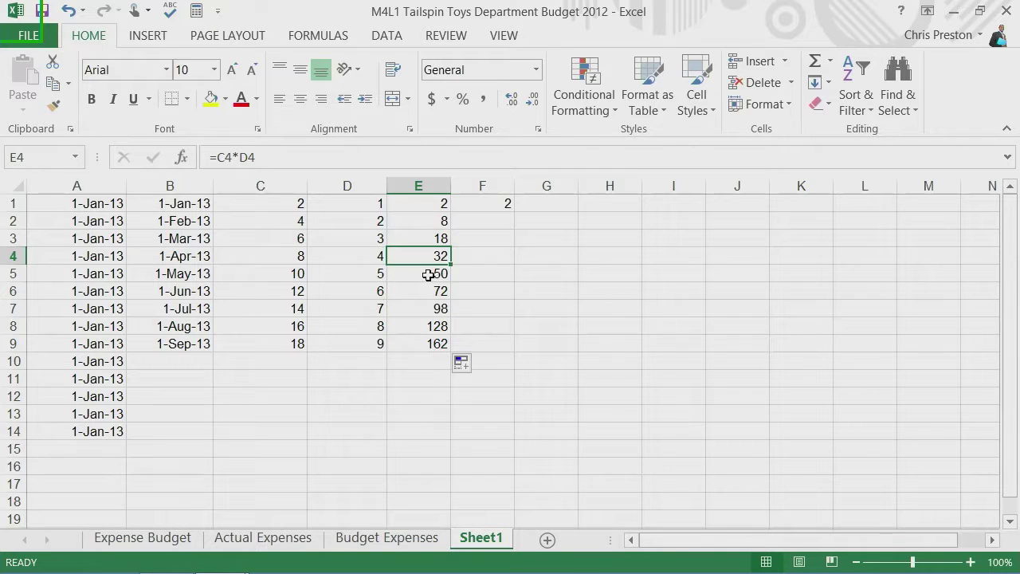
pyautogui.click(430, 274)
pyautogui.click(419, 292)
# Step: Auto-fill the formula in F1 down the column through F14
pyautogui.click(488, 205)
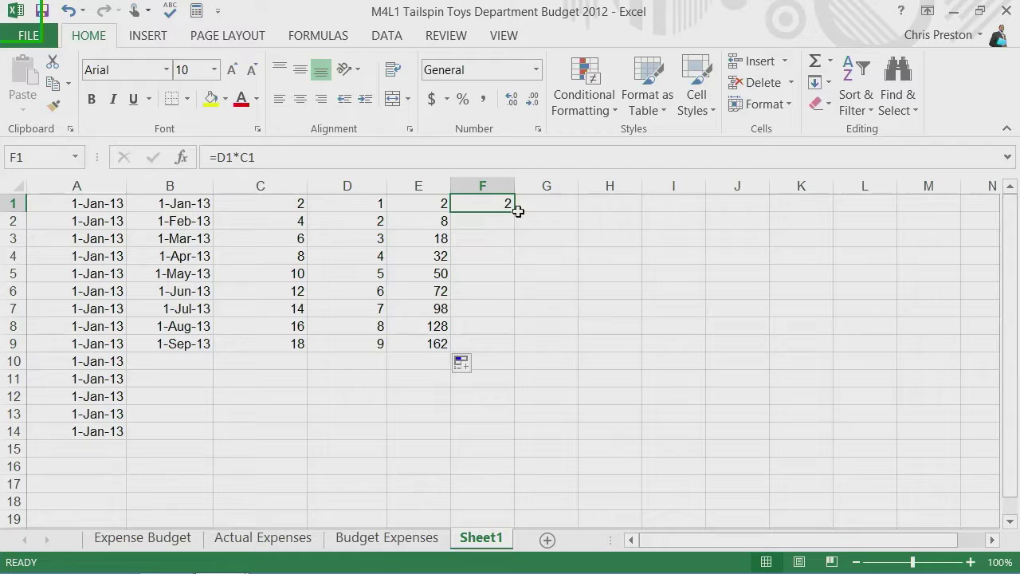
pyautogui.moveTo(514, 211)
pyautogui.mouseDown()
pyautogui.moveTo(510, 288)
pyautogui.moveTo(512, 210)
pyautogui.mouseUp()
pyautogui.doubleClick(513, 211)
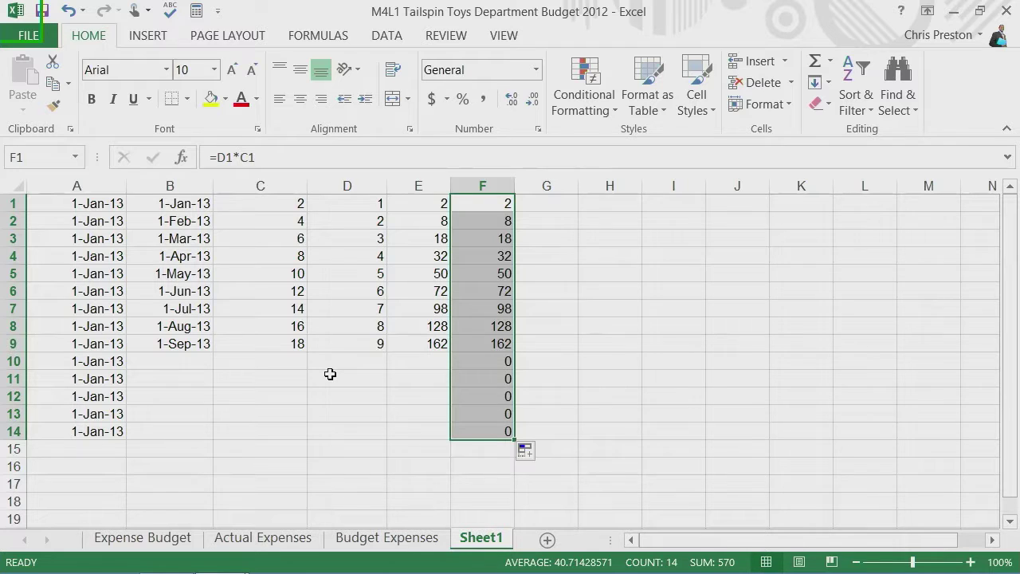
# Step: Copy the 12/31/2012 expense column from the M4L1 Expenses Dec 2012 workbook
pyautogui.click(278, 548)
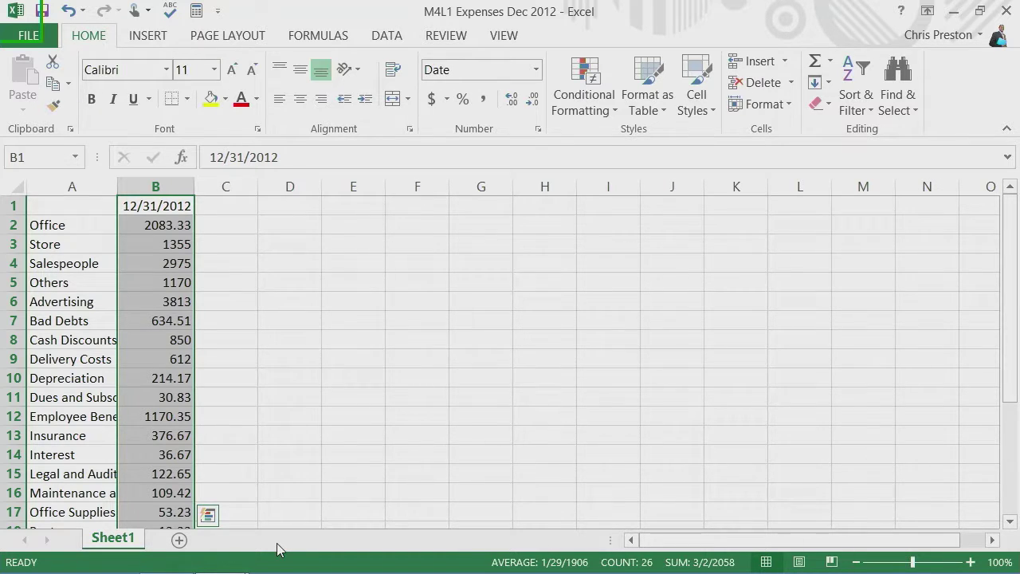
pyautogui.rightClick(175, 285)
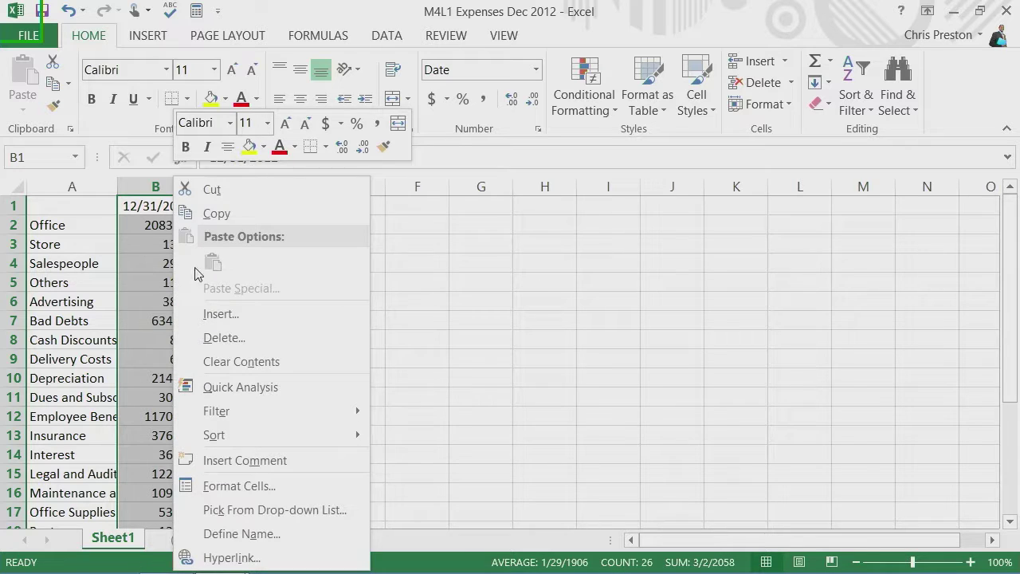
pyautogui.click(217, 214)
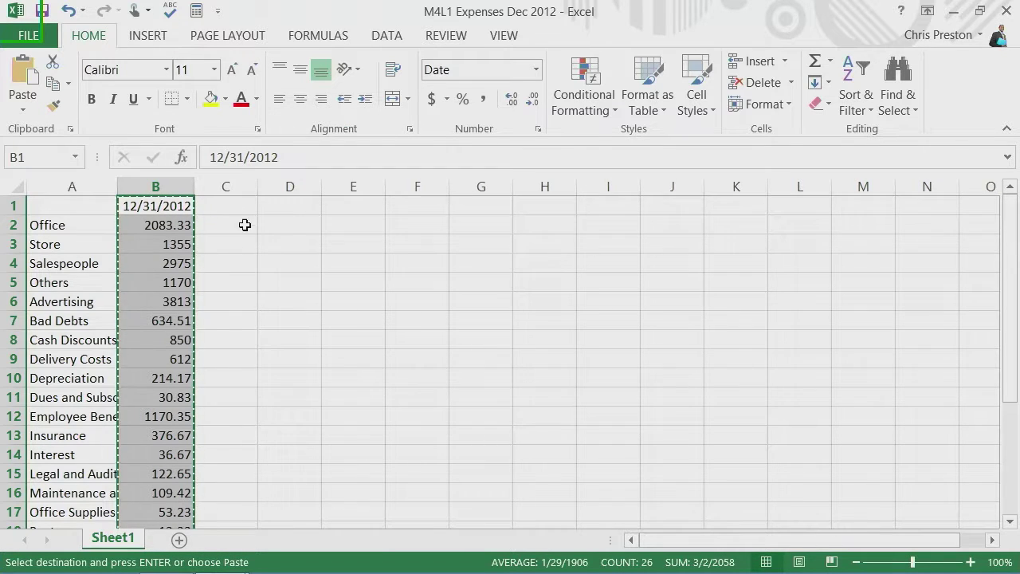
# Step: Insert the copied December cells at M1 on the budget workbook's Actual Expenses sheet, shifting the existing cells right
pyautogui.hotkey('alt', 'Tab')
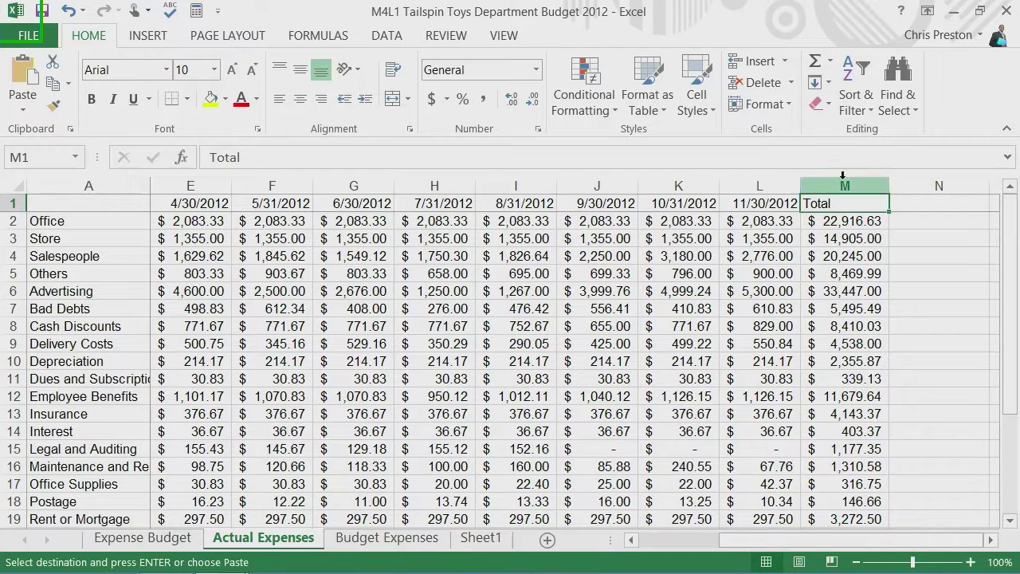
pyautogui.click(785, 61)
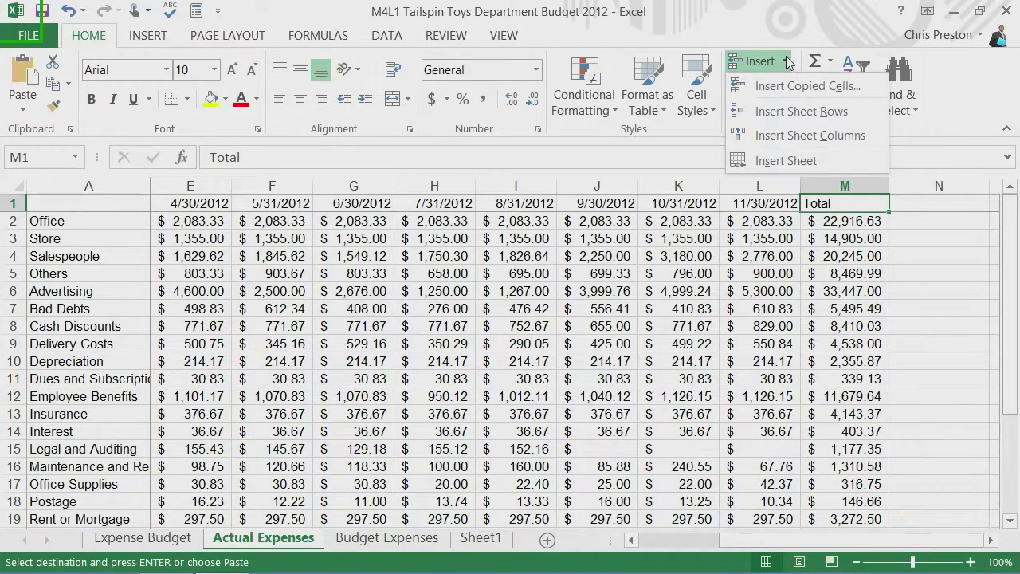
pyautogui.click(793, 87)
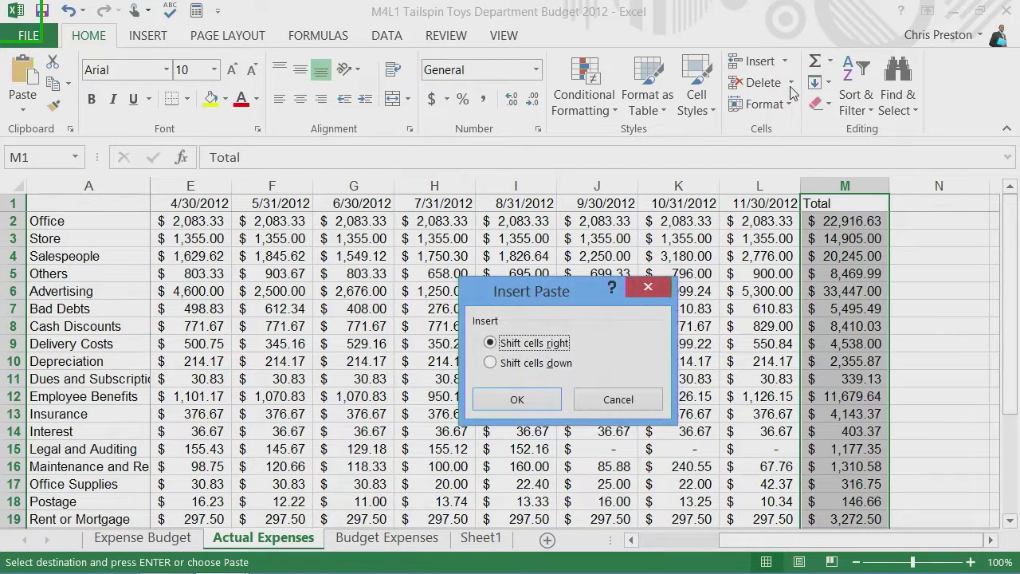
pyautogui.click(544, 401)
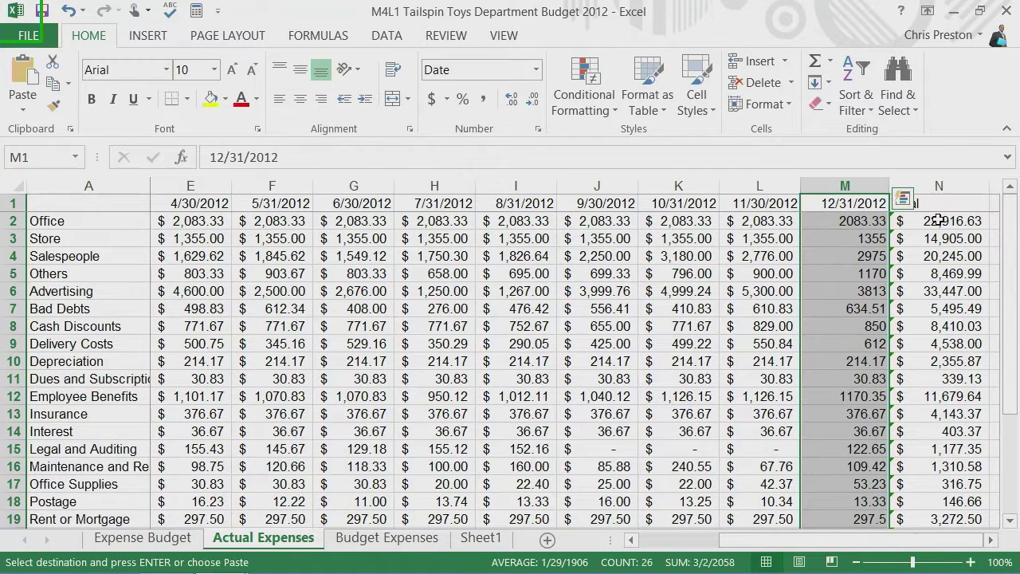
# Step: Update the Office total formula in N2 to include the adjacent December cell, and fill it down through N26
pyautogui.click(931, 221)
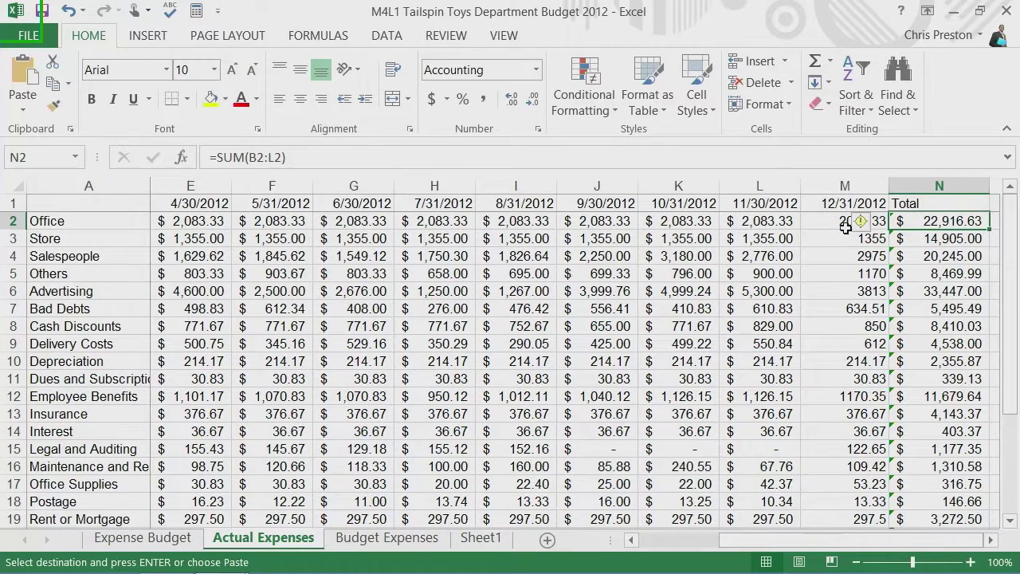
pyautogui.moveTo(861, 233)
pyautogui.click(882, 227)
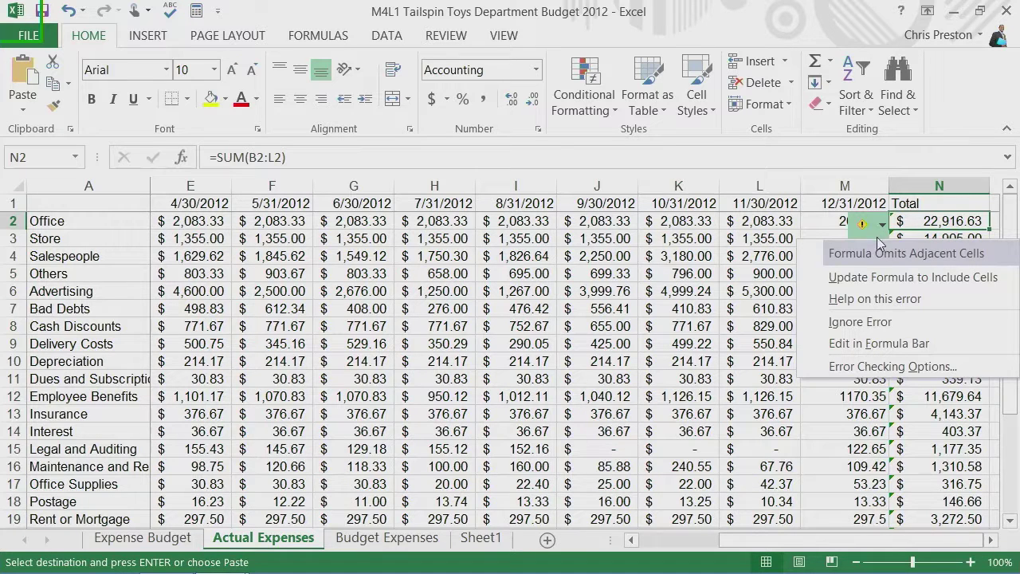
pyautogui.click(890, 278)
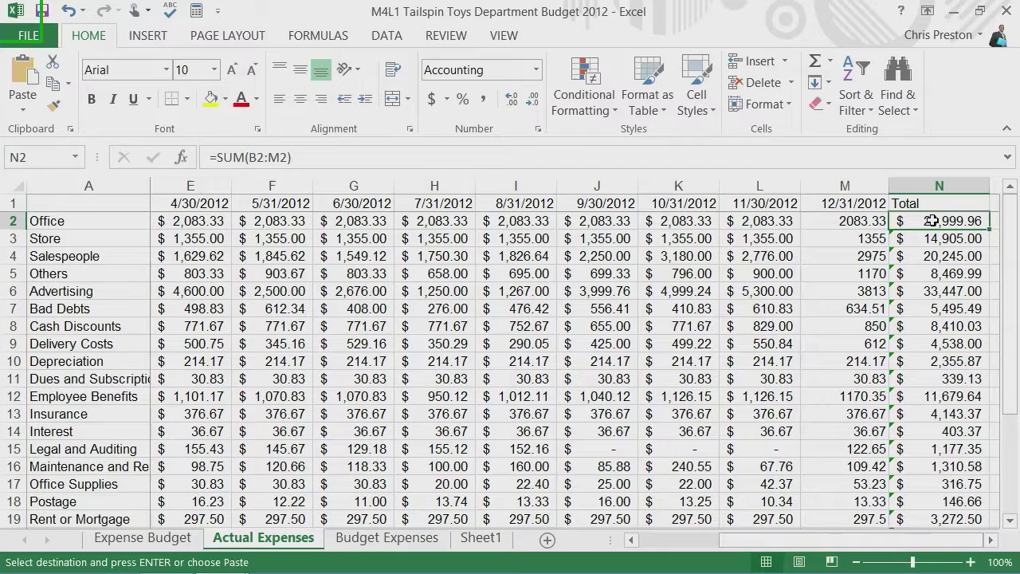
pyautogui.doubleClick(987, 229)
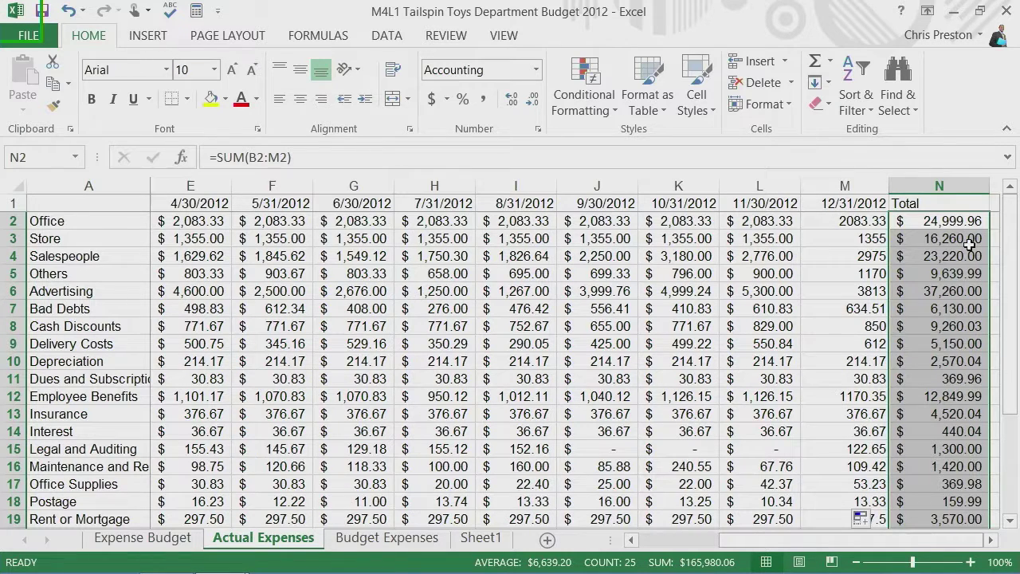
pyautogui.moveTo(1012, 223); pyautogui.dragTo(1001, 319)
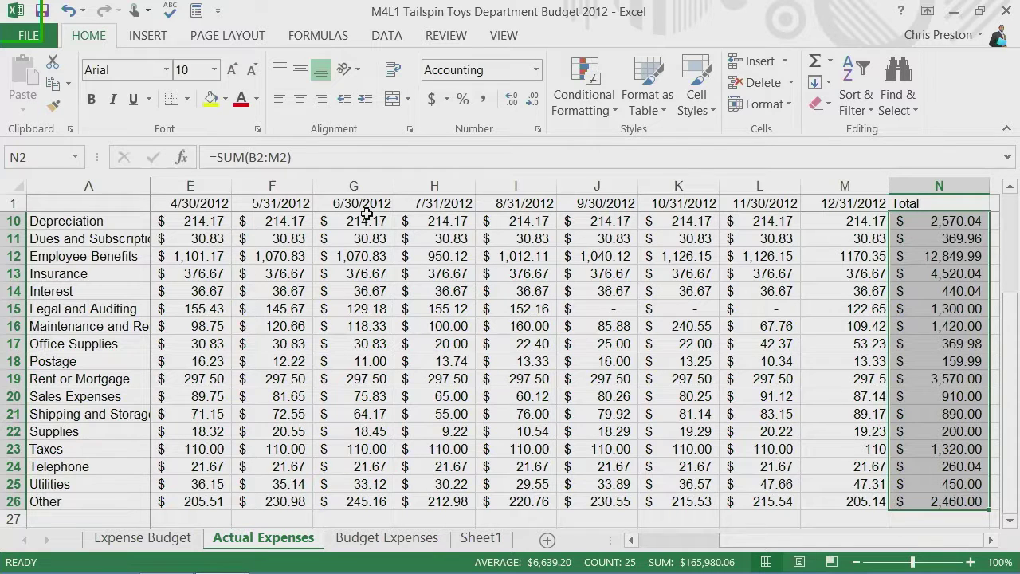
# Step: Open Find and Replace with its extended options shown and set the search scope to Workbook
pyautogui.click(901, 111)
pyautogui.click(896, 156)
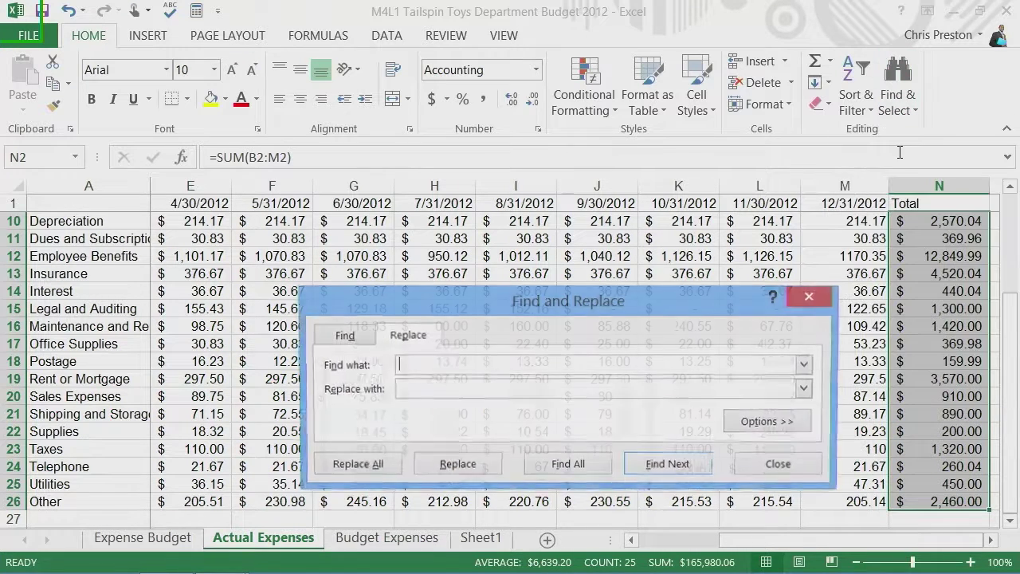
pyautogui.click(778, 428)
pyautogui.moveTo(700, 304); pyautogui.dragTo(695, 112)
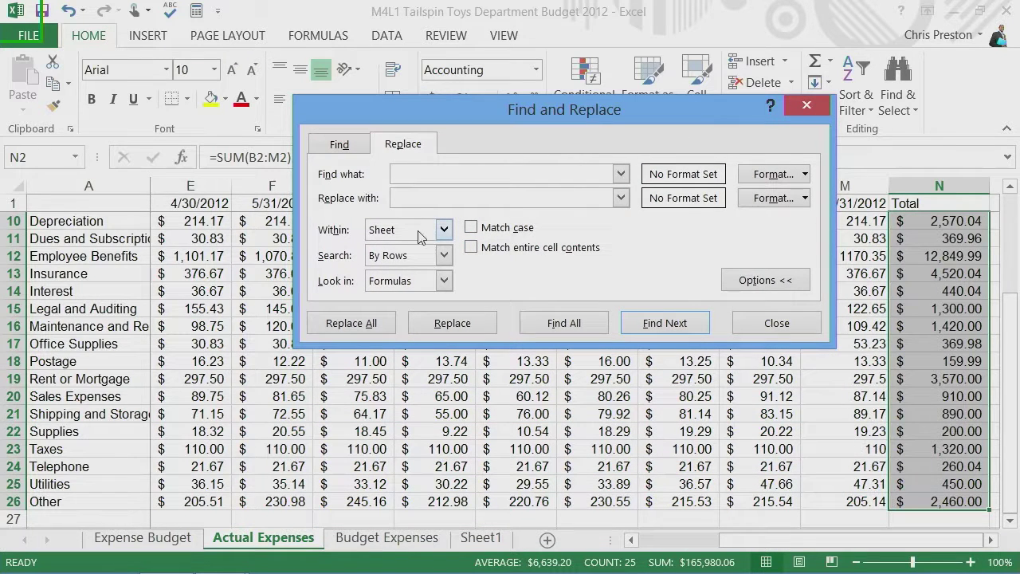
pyautogui.click(383, 231)
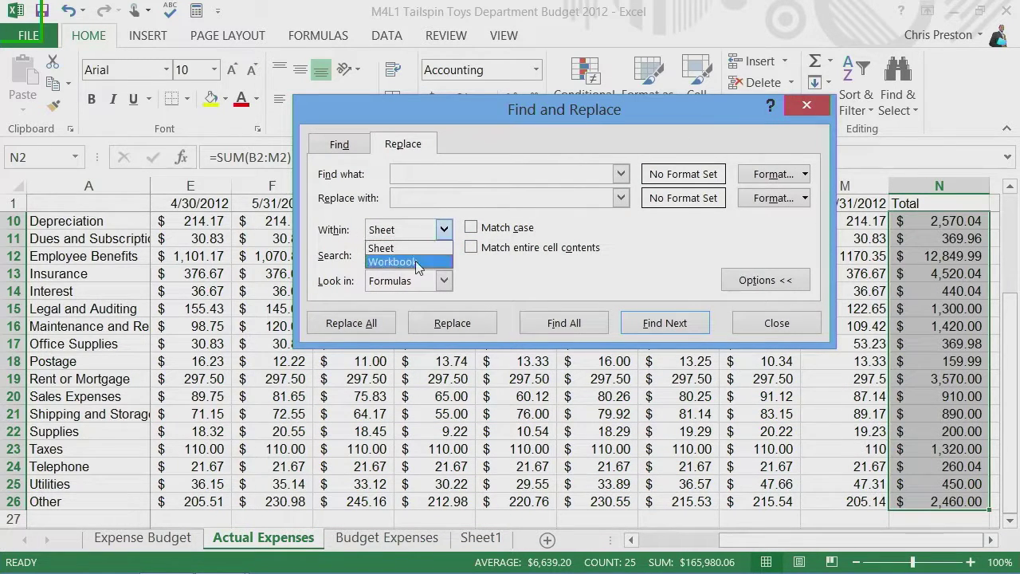
pyautogui.click(415, 261)
# Step: Replace every occurrence of "Other" with "Uncategorized" across the workbook, and close Find and Replace
pyautogui.click(448, 176)
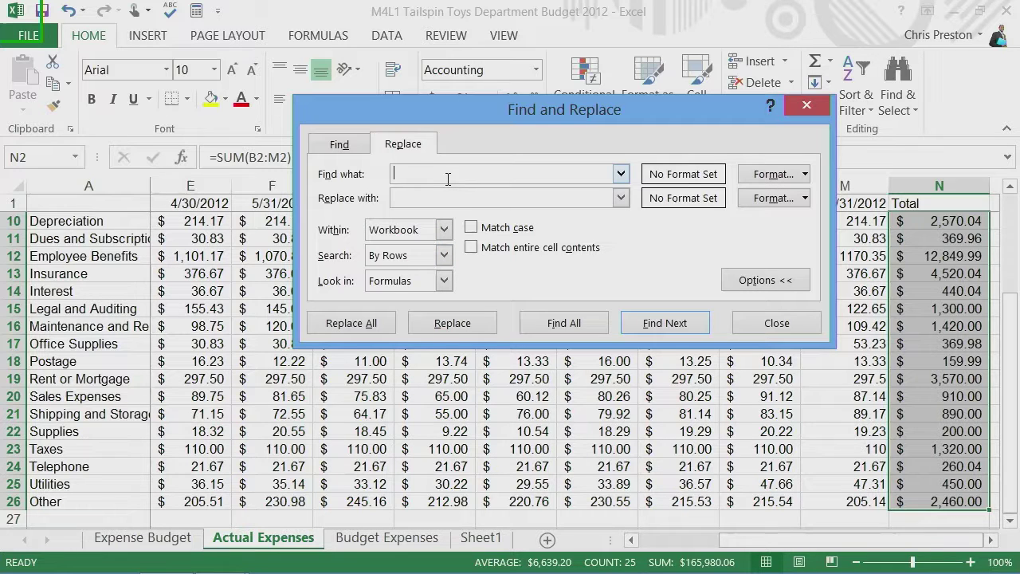
pyautogui.press('capslock')
pyautogui.press('capslock')
pyautogui.write('Other')
pyautogui.press('Tab')
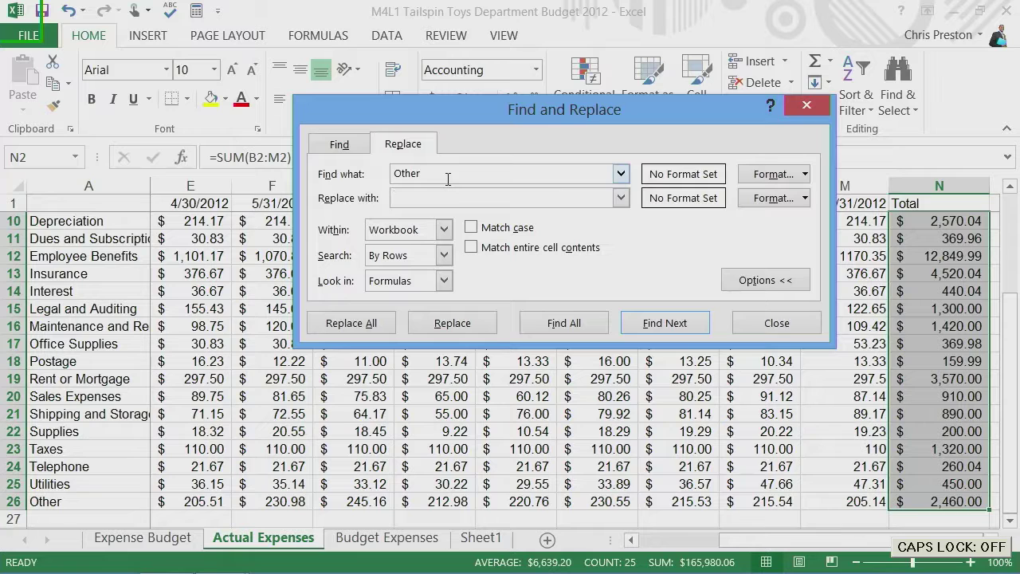
pyautogui.write('Uncateog')
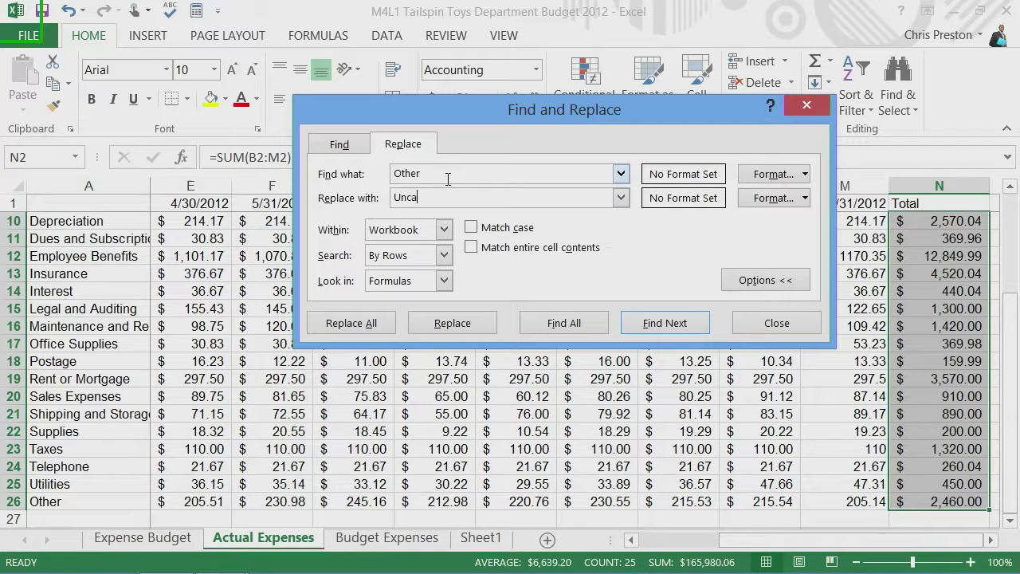
pyautogui.press('BackSpace')
pyautogui.press('BackSpace')
pyautogui.write('gorized')
pyautogui.click(384, 324)
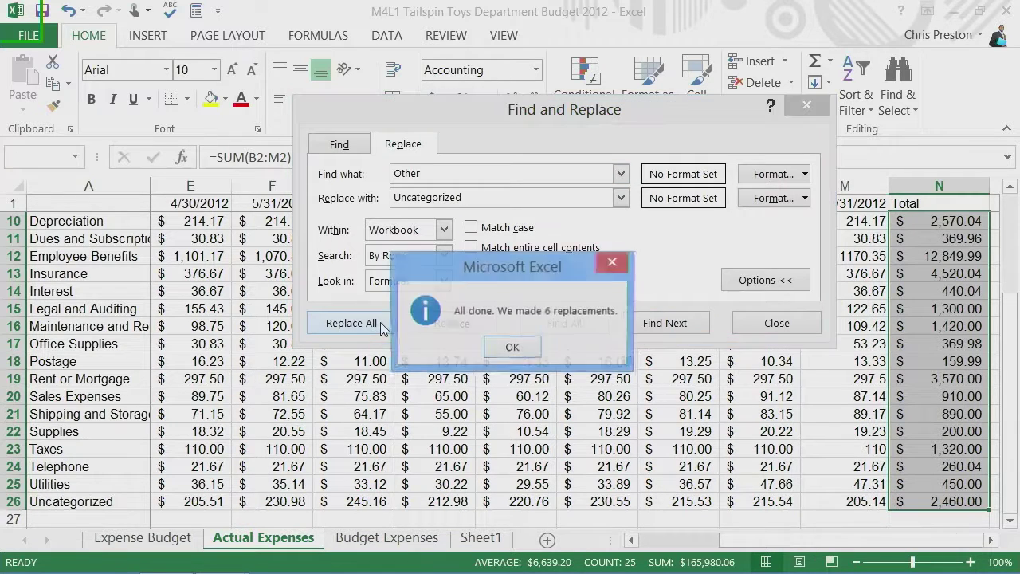
pyautogui.click(508, 349)
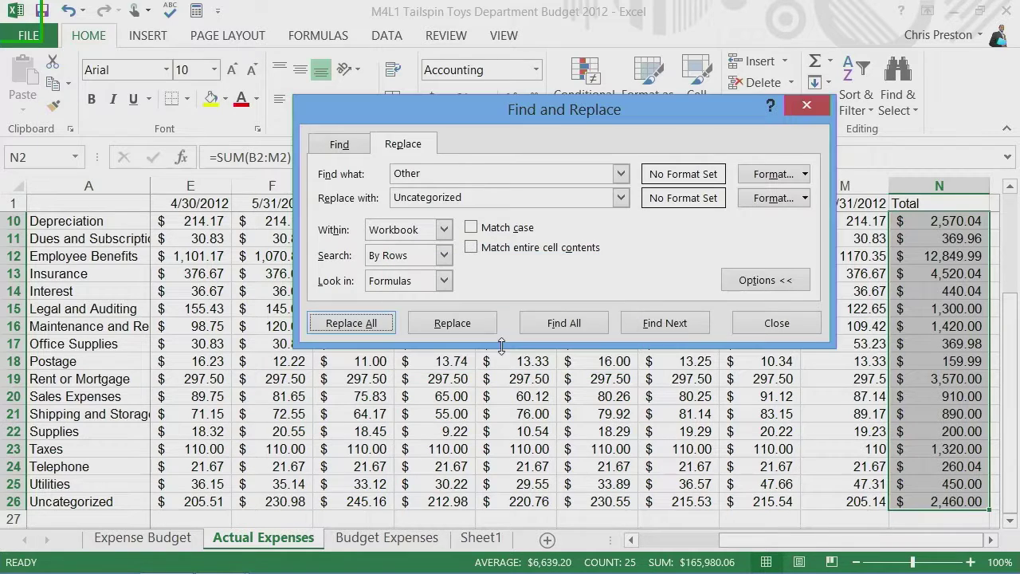
pyautogui.click(735, 325)
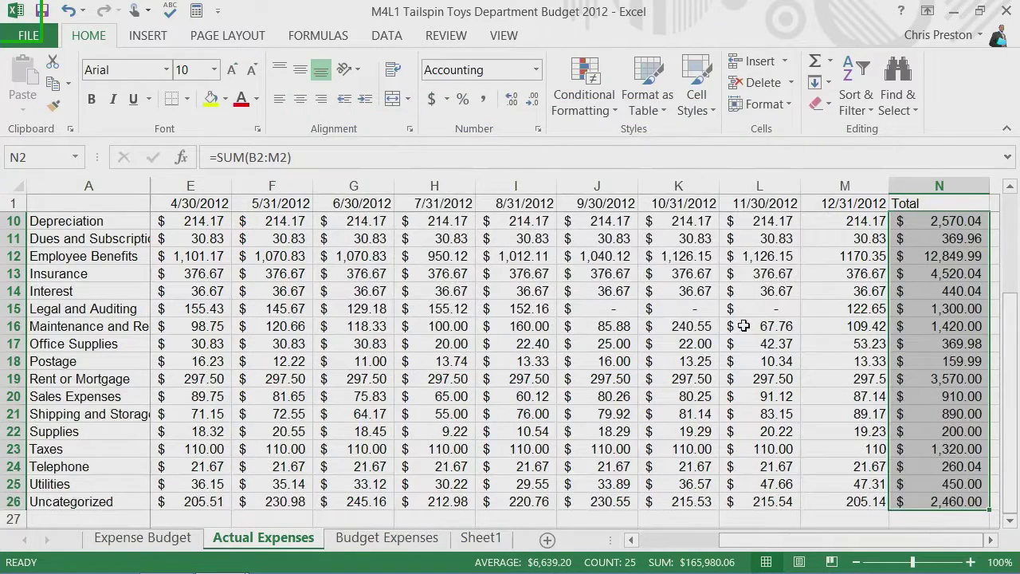